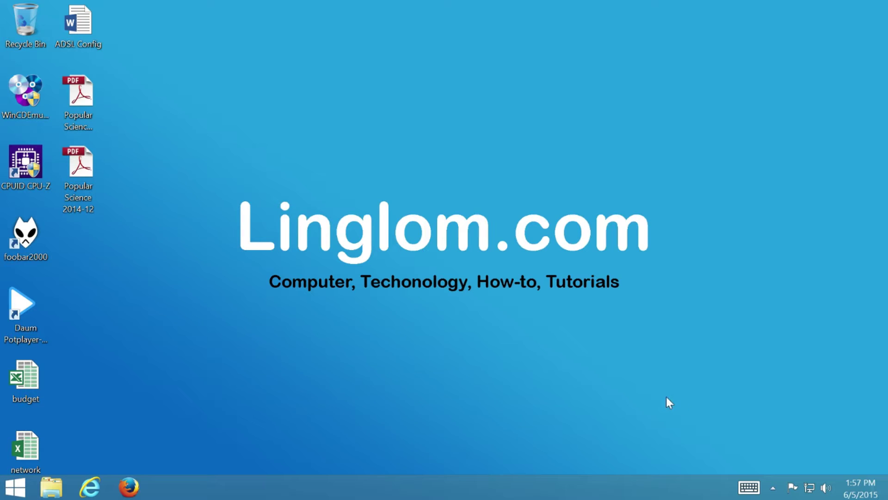
Open Programs and Features from Control Panel, then enlarge and reposition its window to list all programs.
right_click(16, 486)
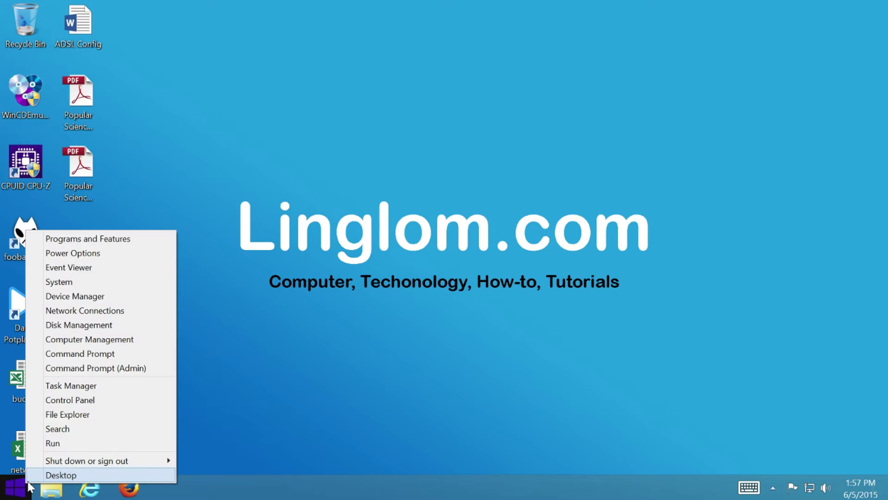
left_click(101, 401)
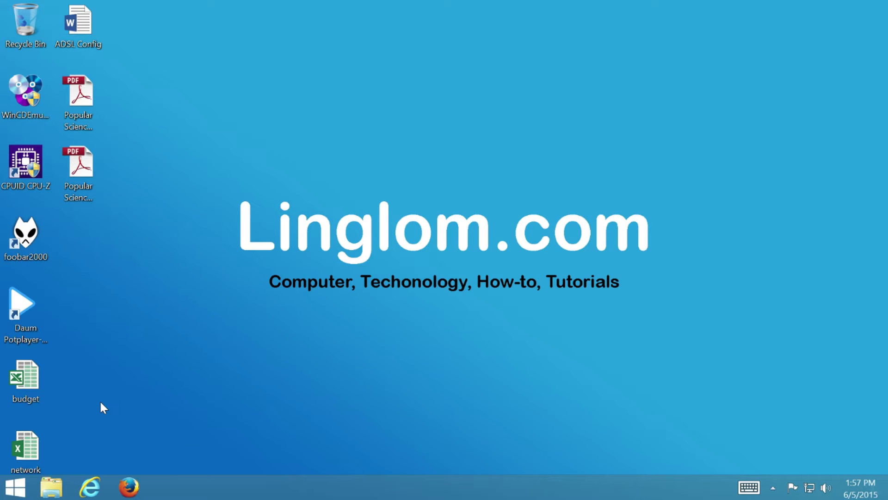
left_click(291, 370)
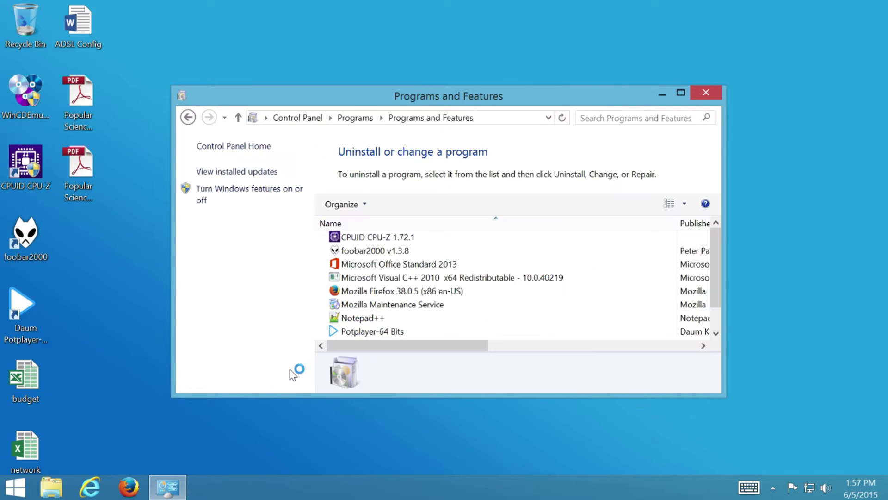
left_click_drag(723, 398, 830, 472)
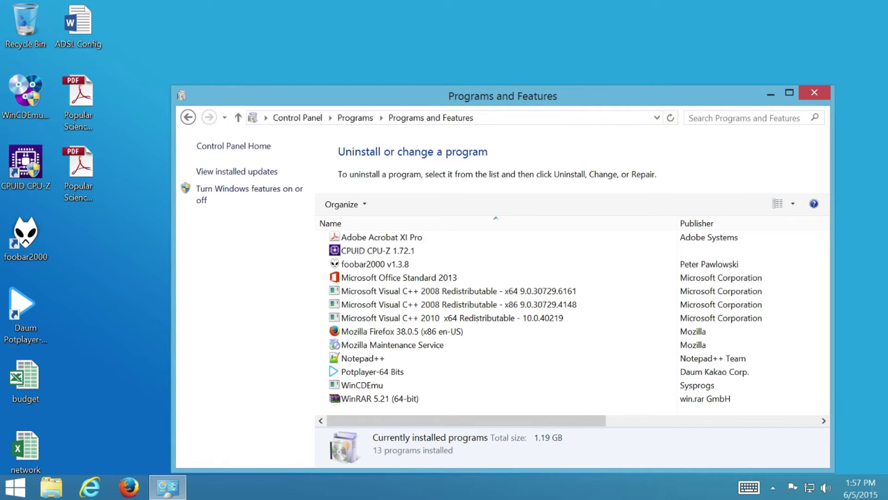
left_click_drag(567, 98, 538, 63)
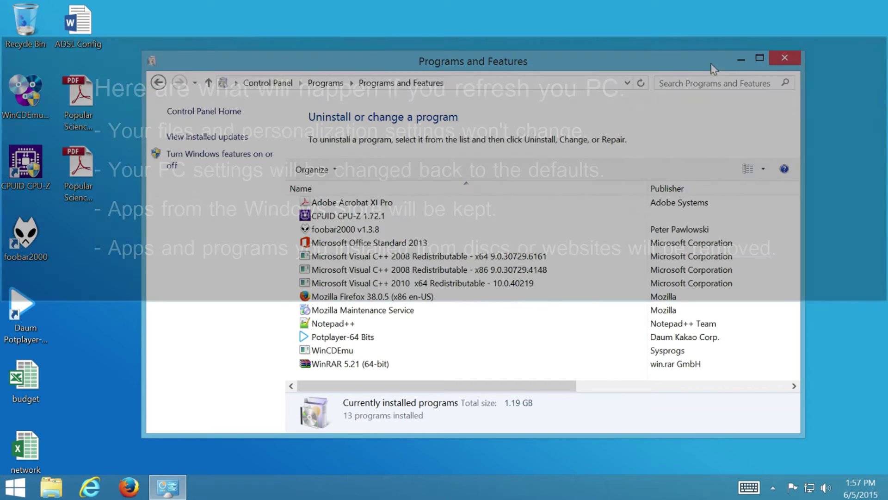
Close the Programs and Features window with Alt+F4.
key("alt+F4")
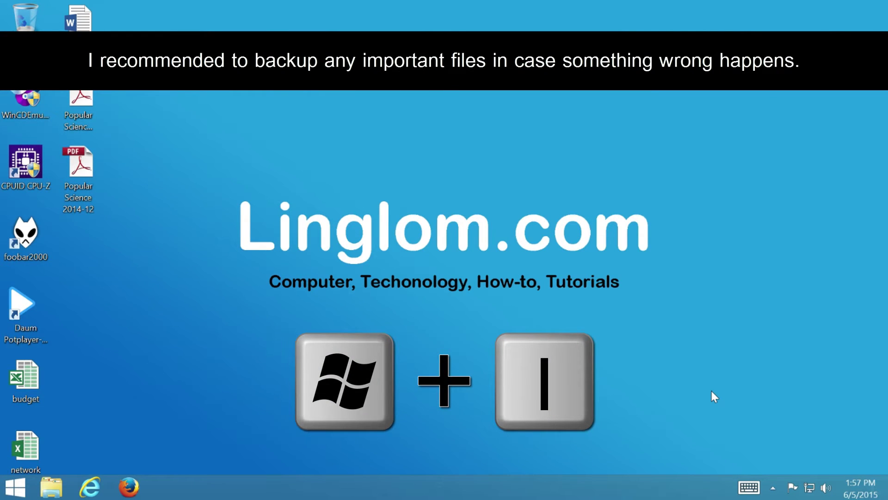
Go to PC settings > Update and recovery > Recovery to reach the Refresh your PC options.
key("super+i")
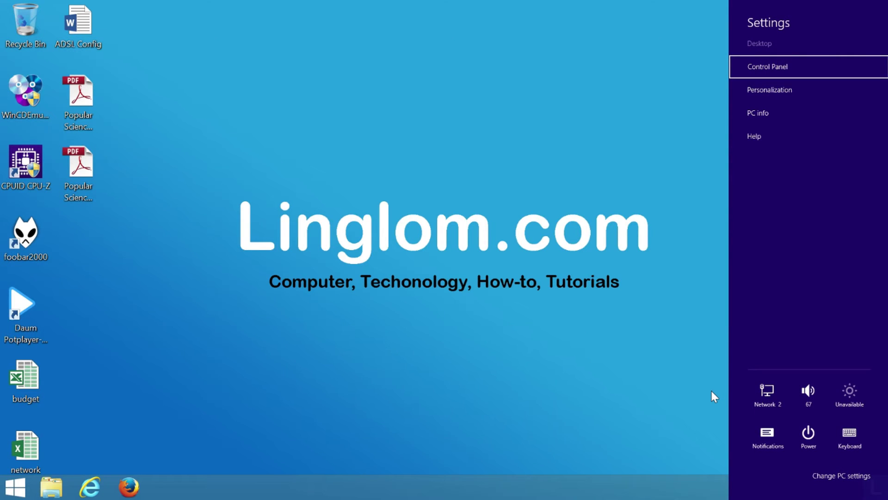
left_click(857, 477)
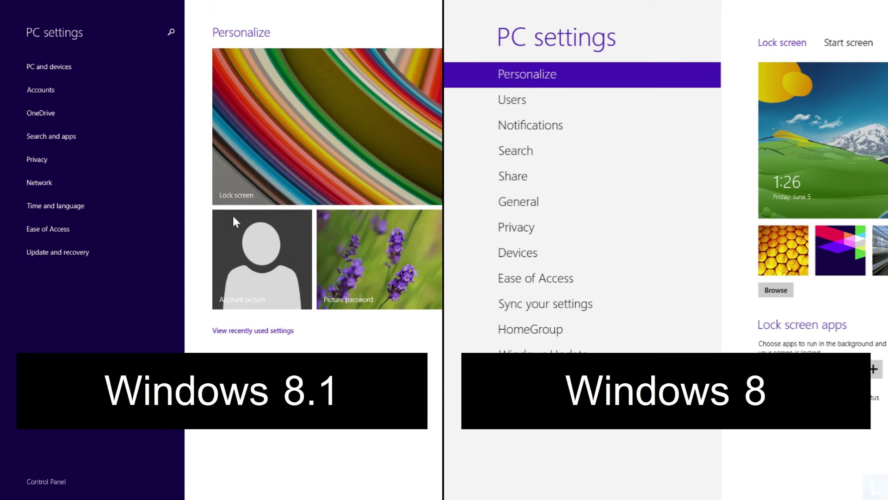
left_click(125, 254)
left_click(664, 215)
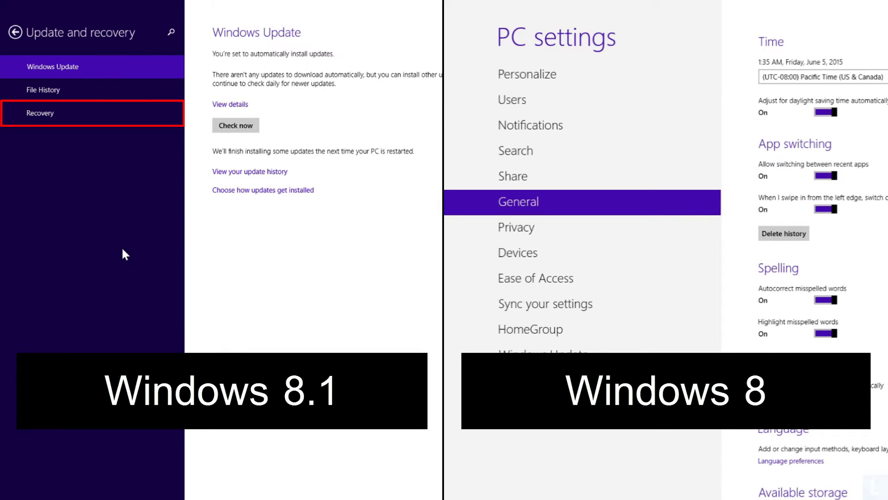
scroll(823, 256, "down", 5)
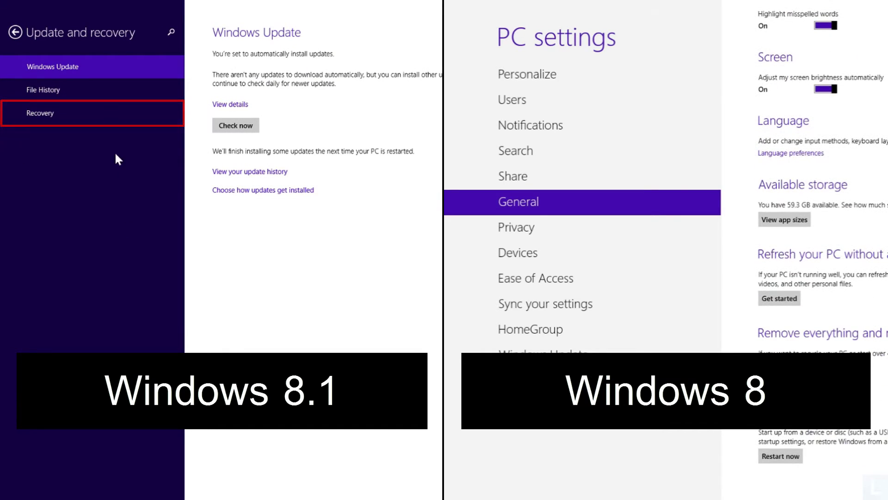
left_click(77, 116)
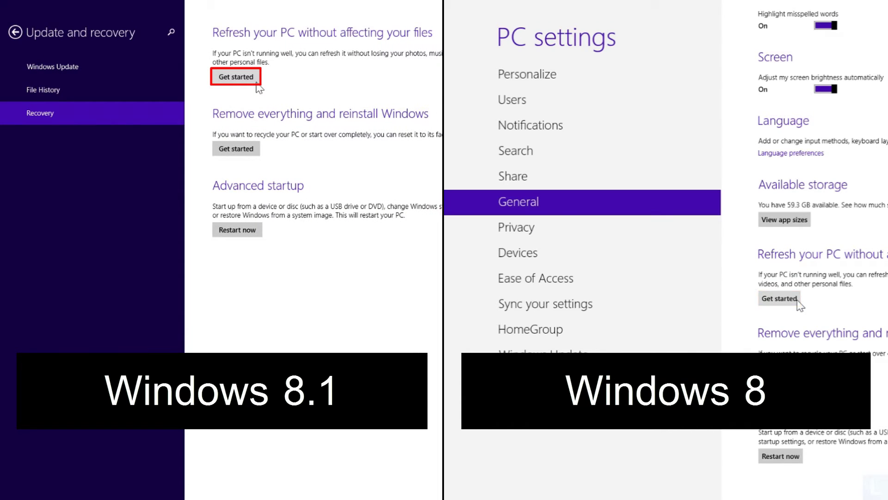
Start Refresh your PC, keeping personal files, and confirm with Next and Refresh.
left_click(796, 300)
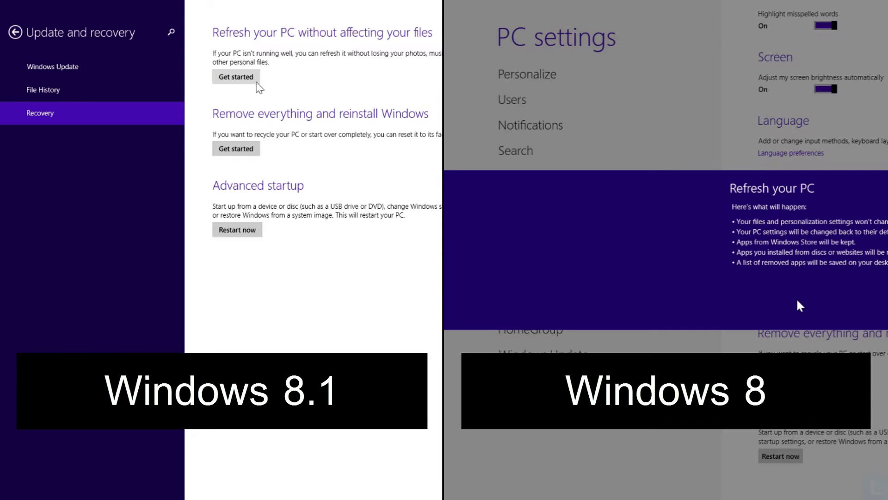
left_click(236, 76)
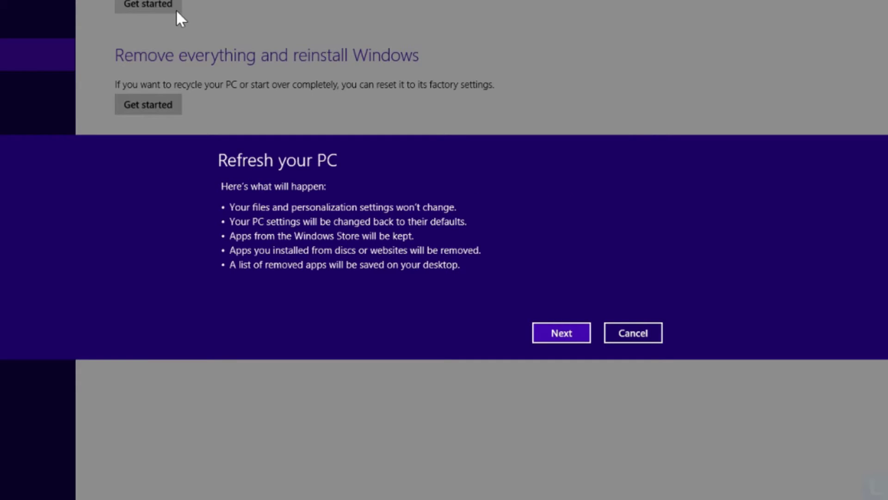
left_click(582, 341)
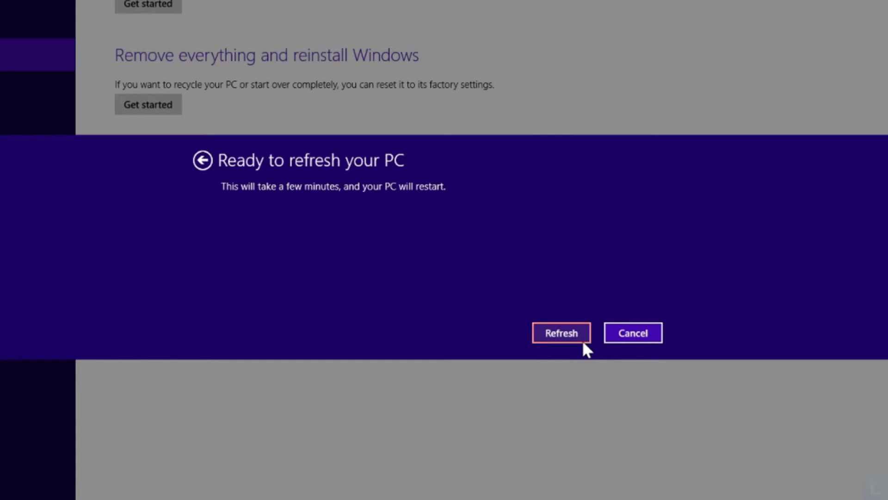
left_click(582, 340)
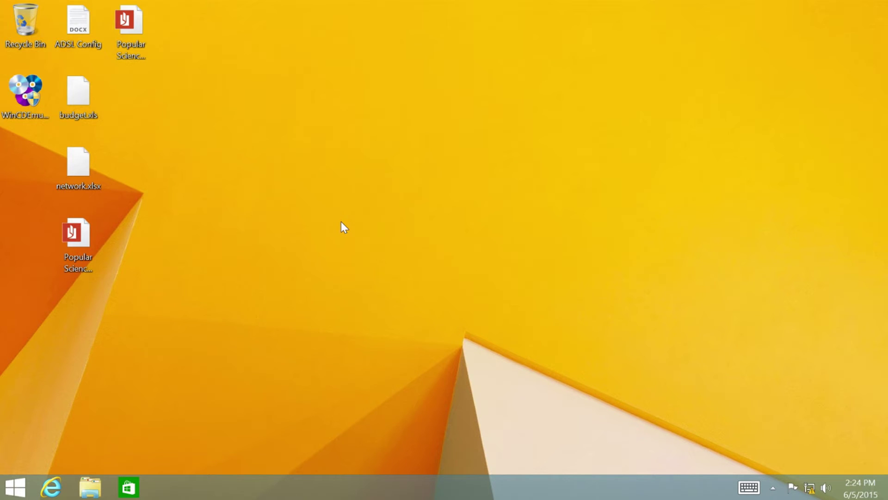
left_click(96, 476)
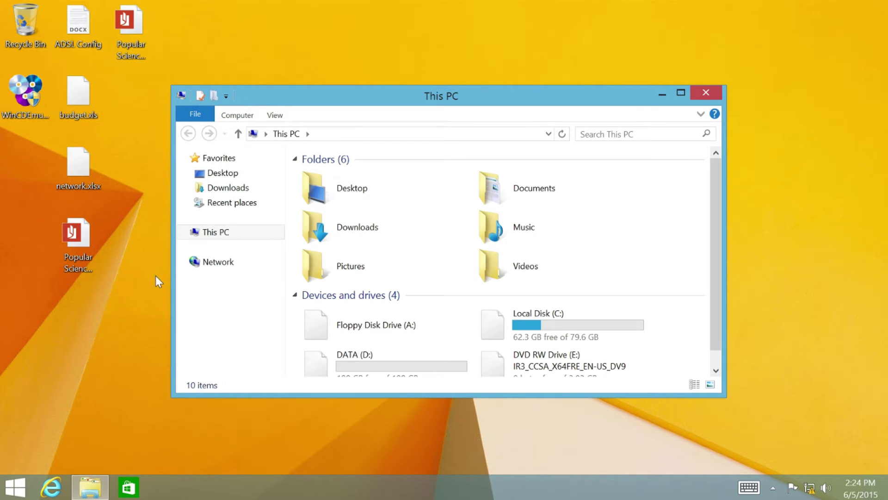
double_click(379, 220)
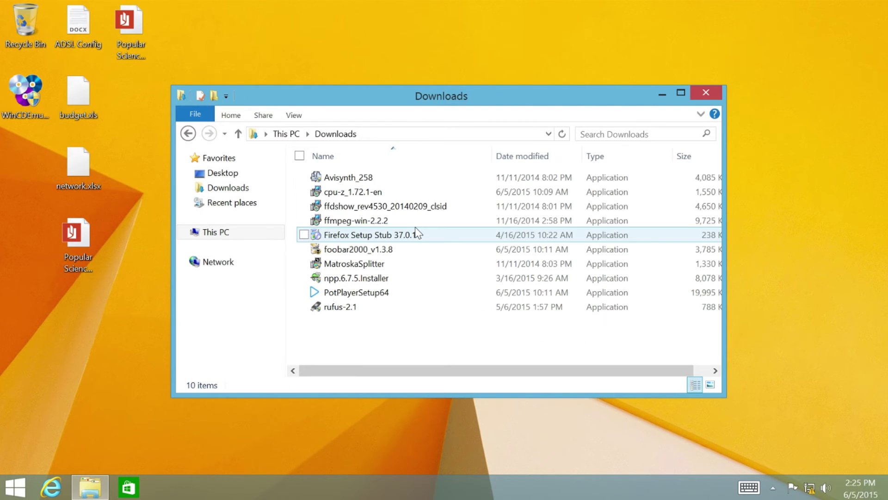
left_click(188, 134)
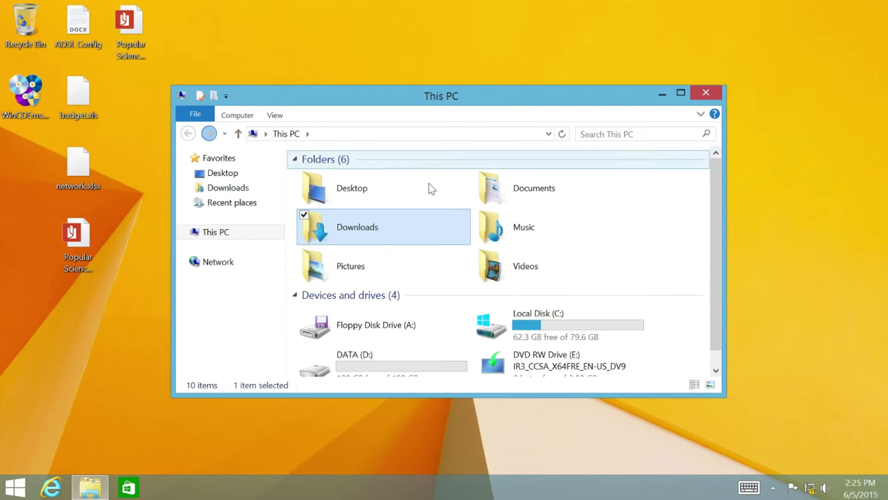
double_click(537, 267)
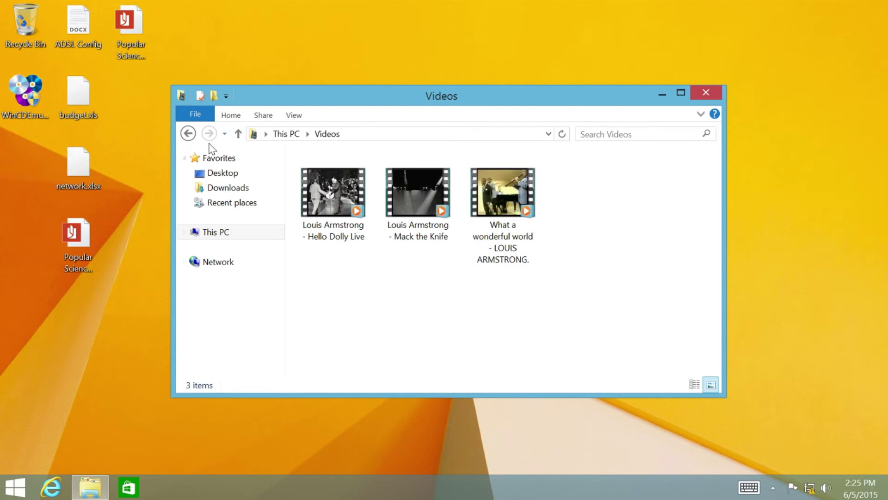
left_click(189, 134)
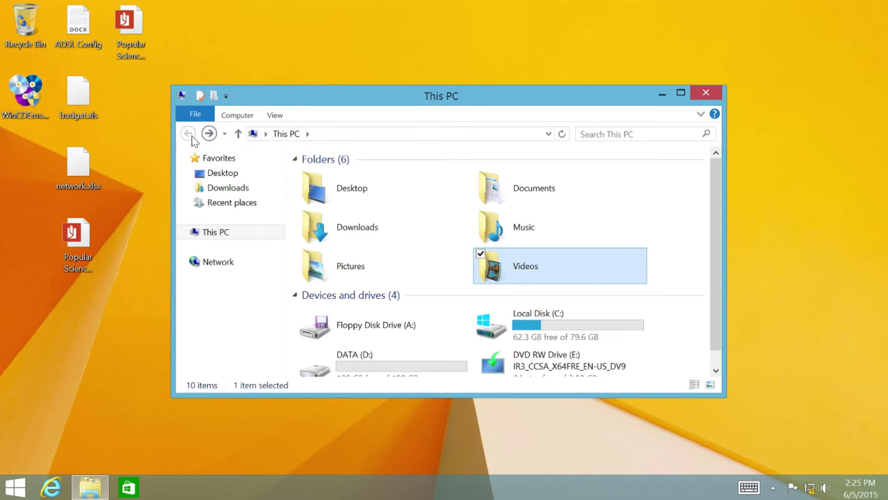
double_click(380, 197)
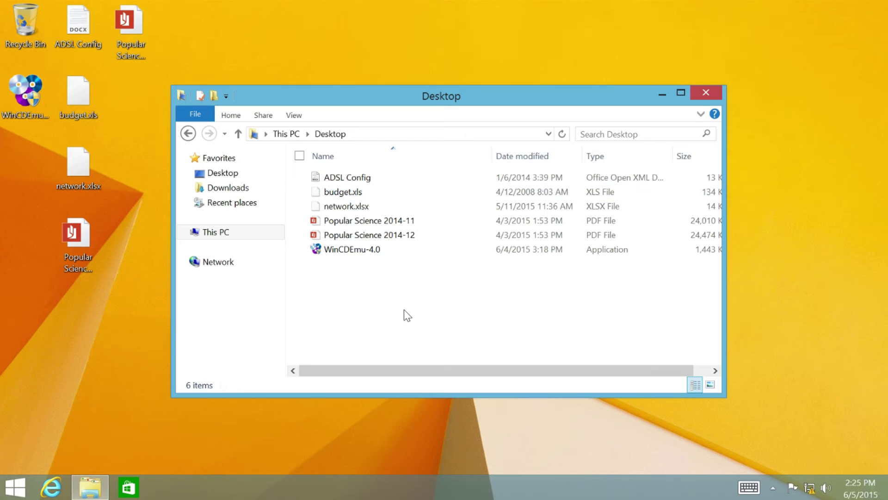
left_click(185, 232)
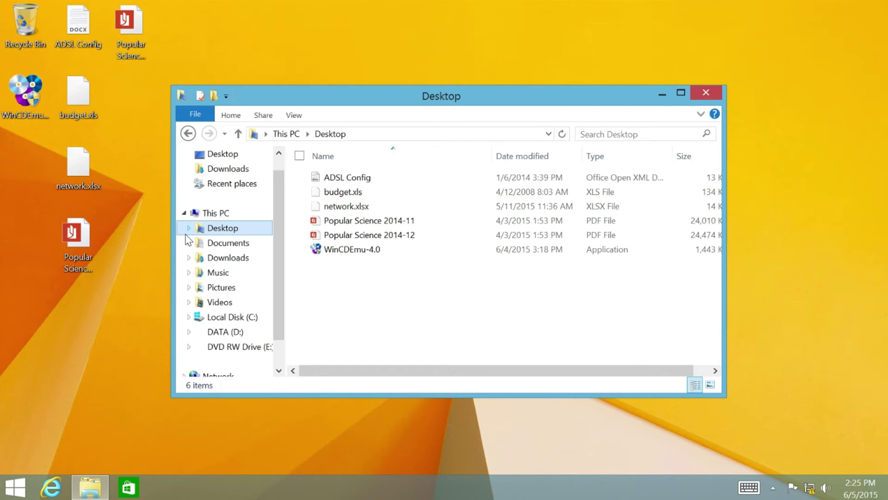
left_click(223, 332)
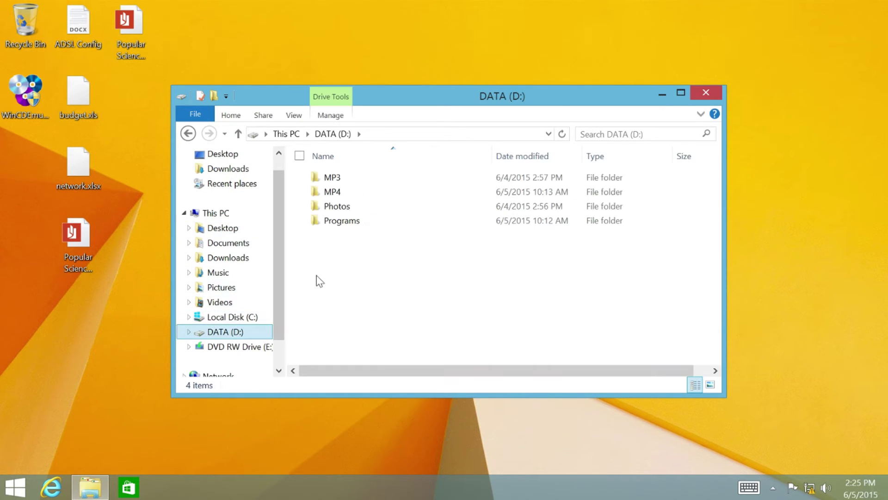
double_click(330, 207)
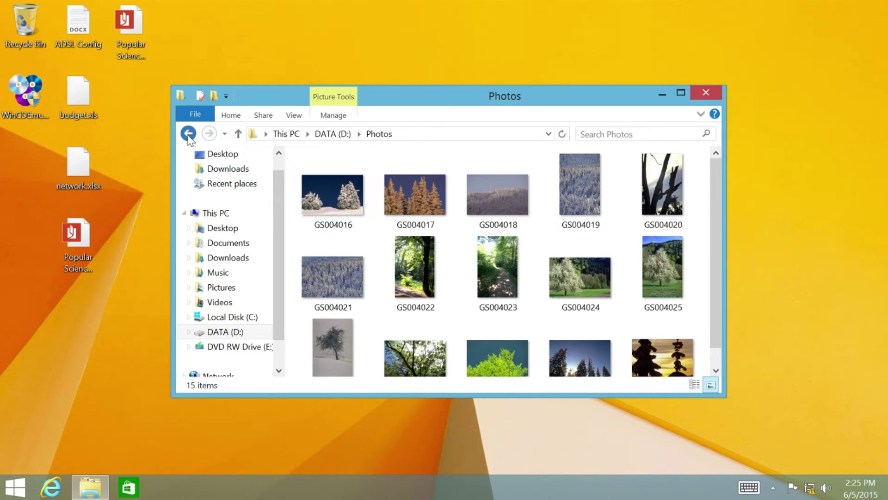
left_click(188, 134)
double_click(329, 178)
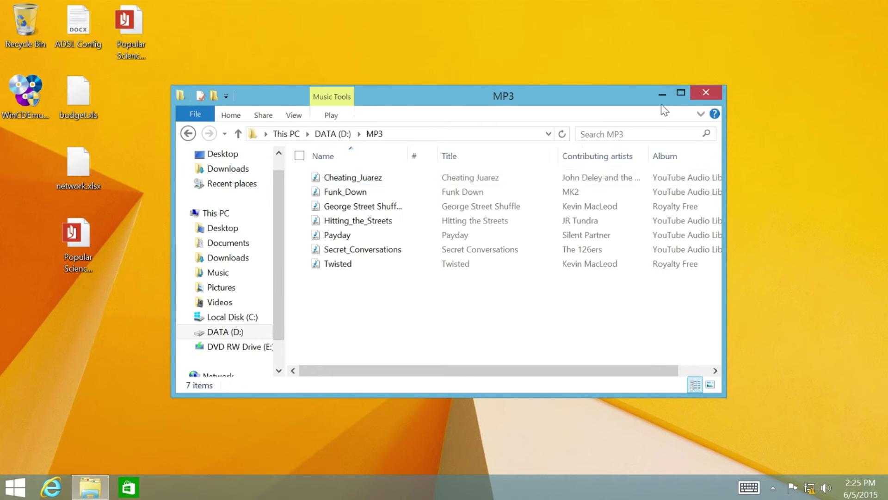
left_click(699, 96)
Confirm Programs and Features lists 0 installed programs, then return to Control Panel Home for System and Security.
right_click(24, 479)
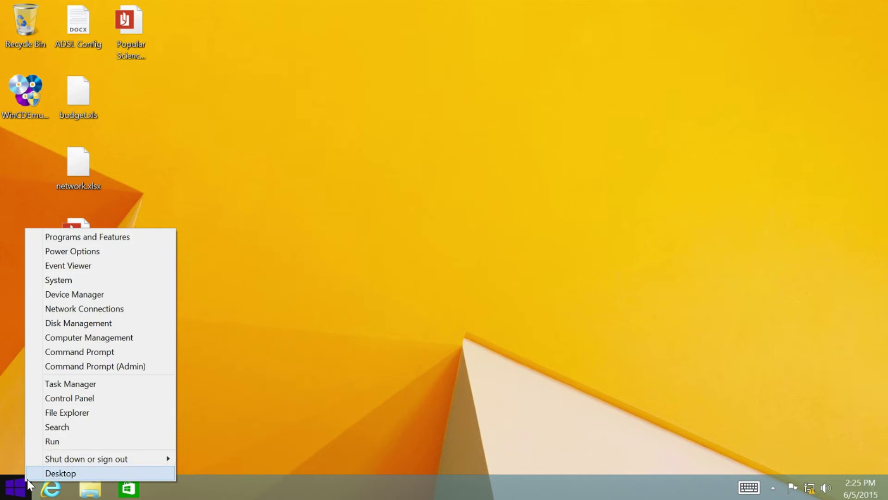
left_click(96, 400)
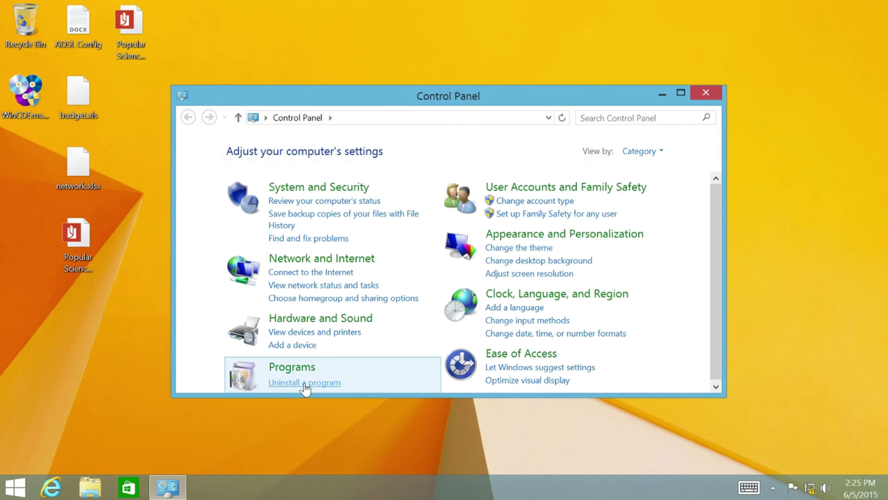
left_click(305, 383)
left_click_drag(723, 398, 812, 454)
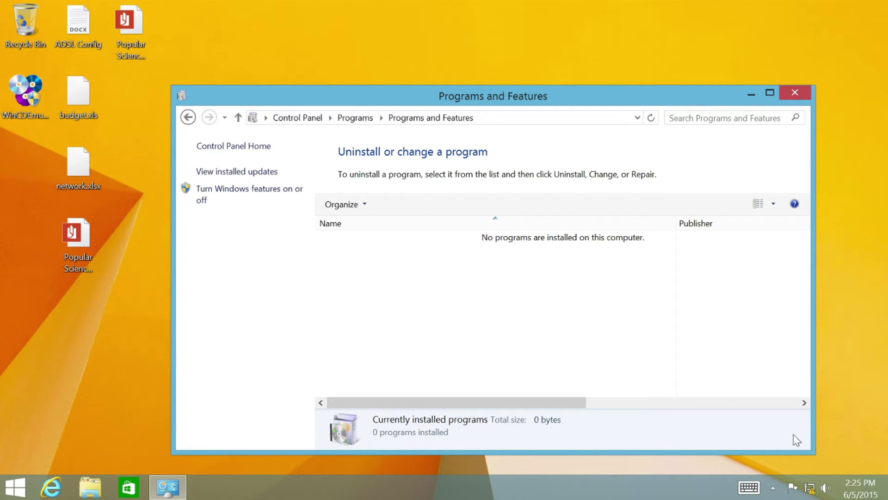
left_click(261, 148)
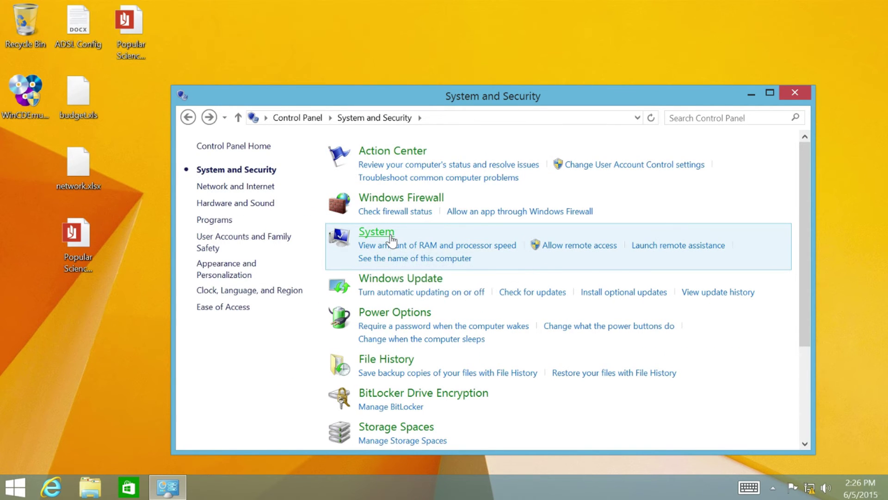
View the System page showing Windows 8.1 Pro activated and dismiss the Office installation-complete message.
left_click(377, 232)
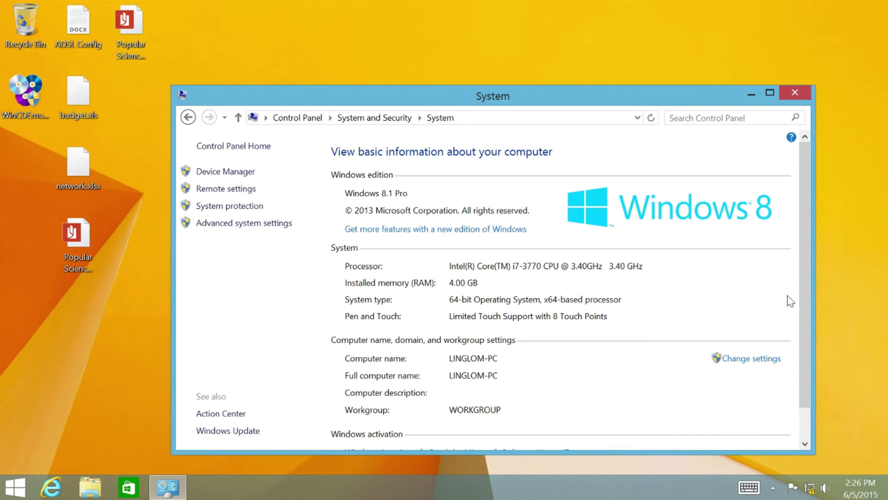
left_click_drag(804, 301, 806, 313)
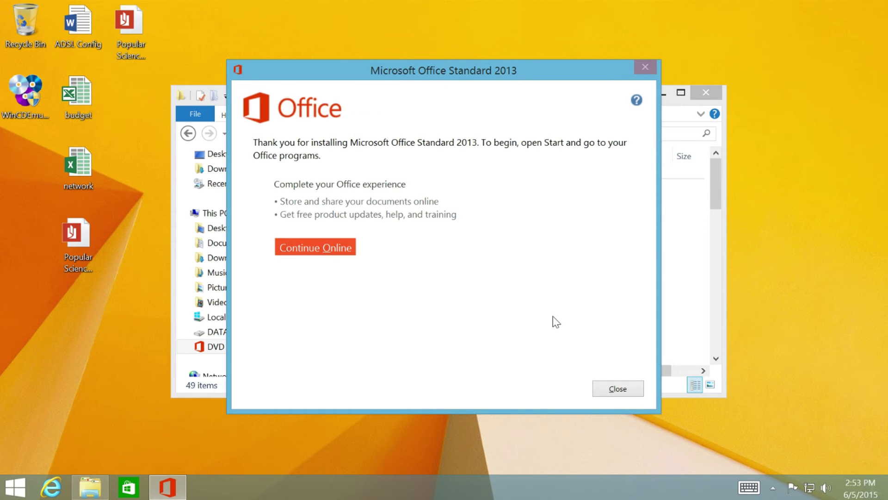
left_click(622, 392)
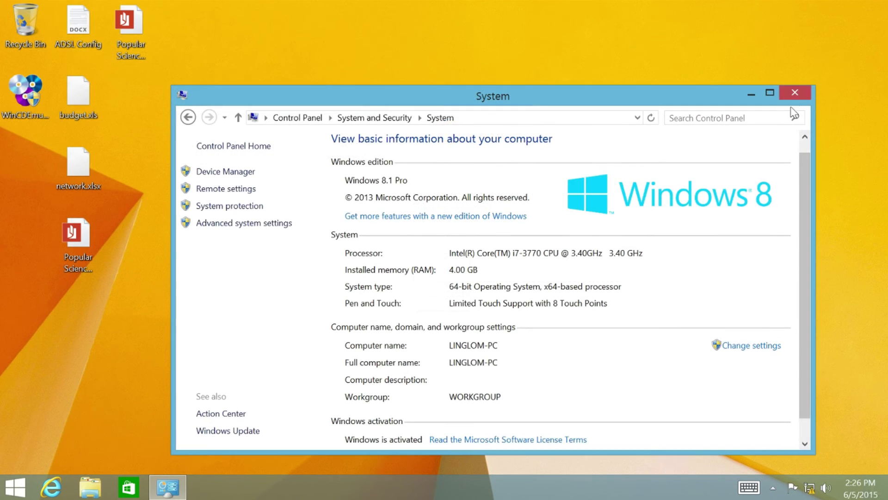
Close the System window, open Local Disk (C:) in File Explorer and look inside Windows.old.
left_click(793, 94)
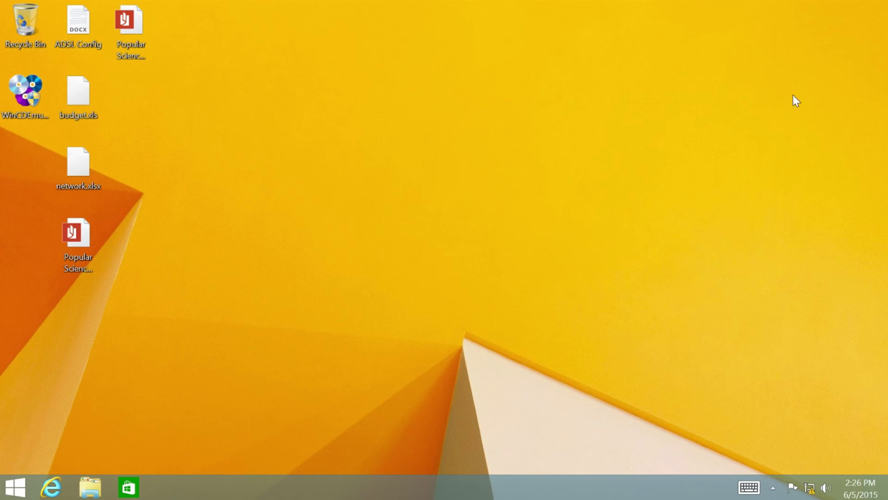
left_click(89, 487)
double_click(613, 326)
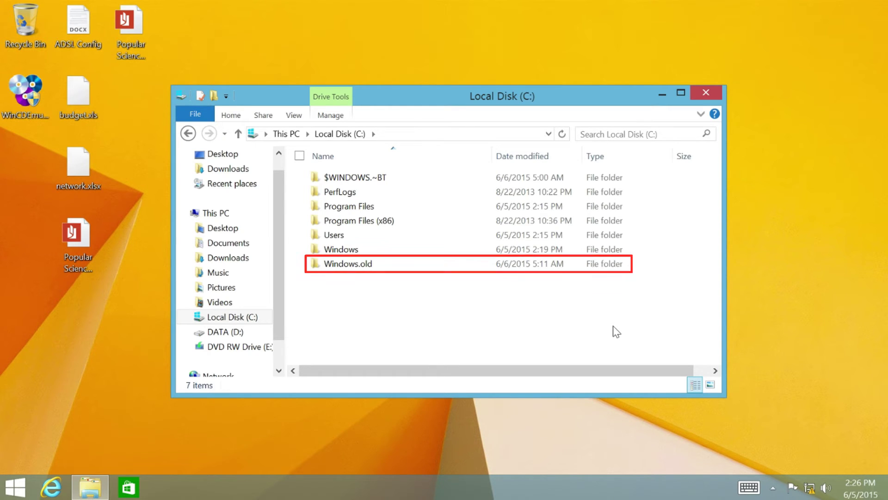
double_click(440, 263)
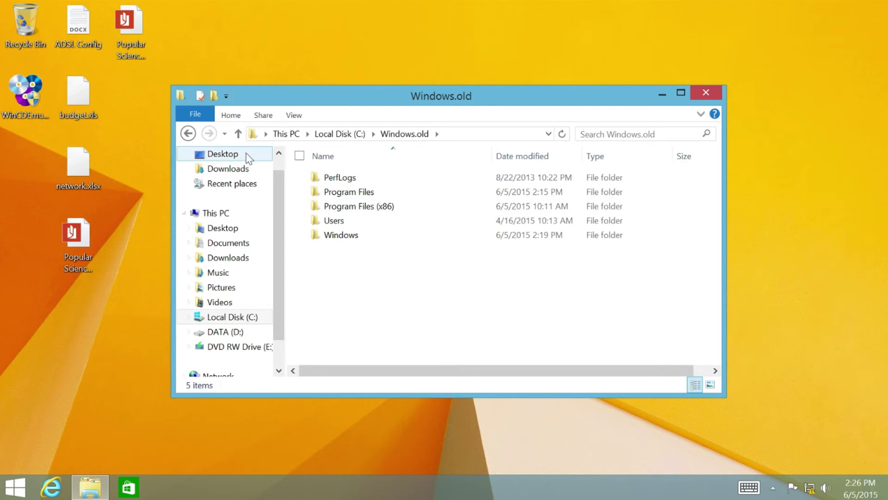
Check the Windows.old folder's Properties to confirm its 4.81 GB size.
left_click(188, 134)
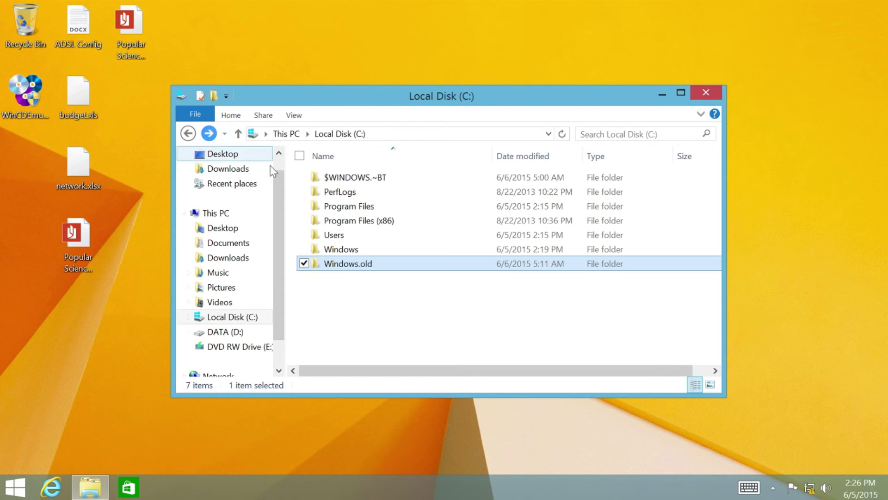
right_click(388, 265)
left_click(370, 449)
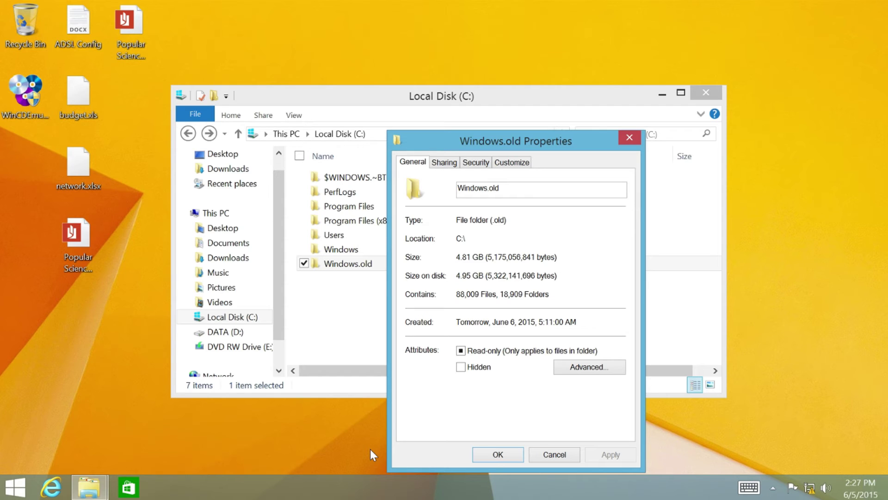
left_click(512, 457)
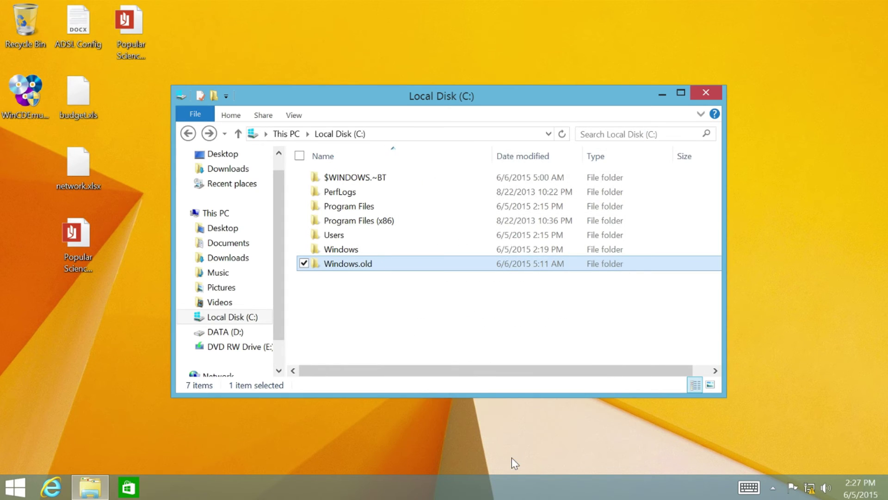
Close the drive C window and enter cleanmgr in the Run box.
left_click(706, 93)
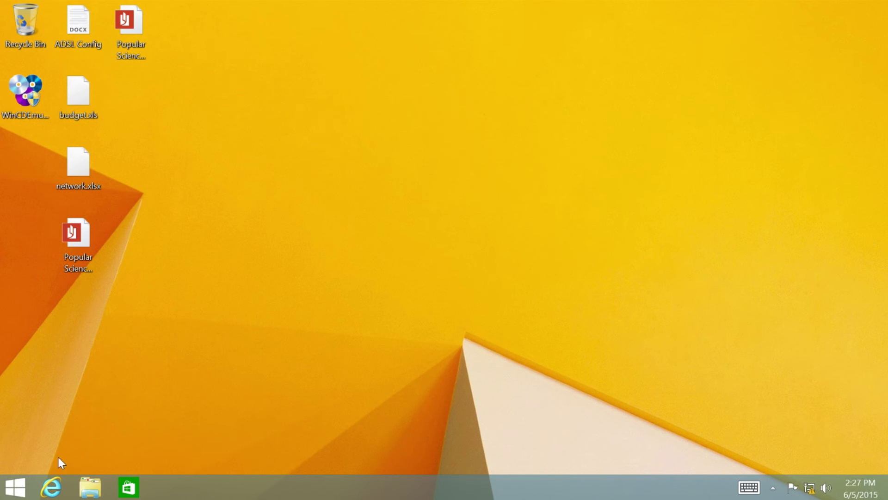
right_click(26, 481)
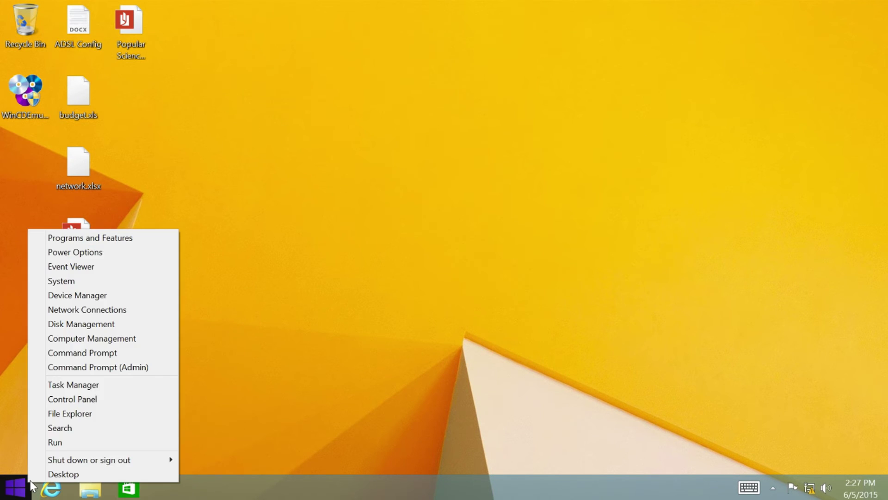
left_click(84, 442)
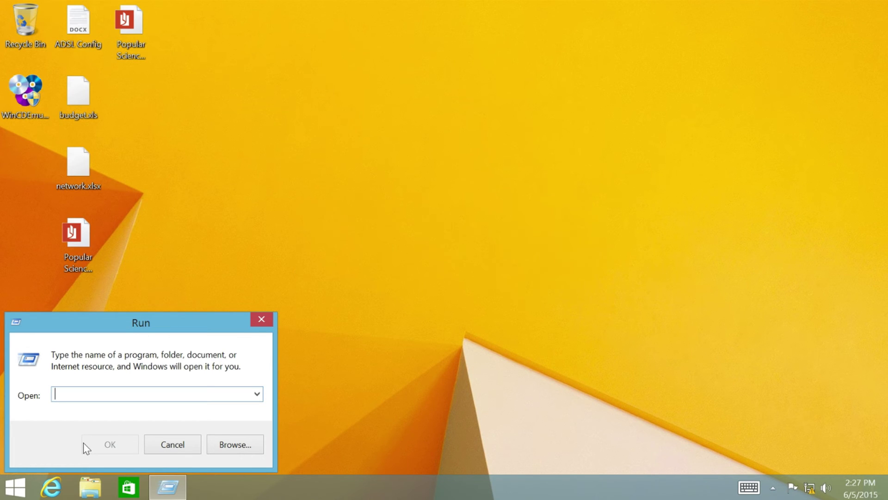
type("cleanmgr")
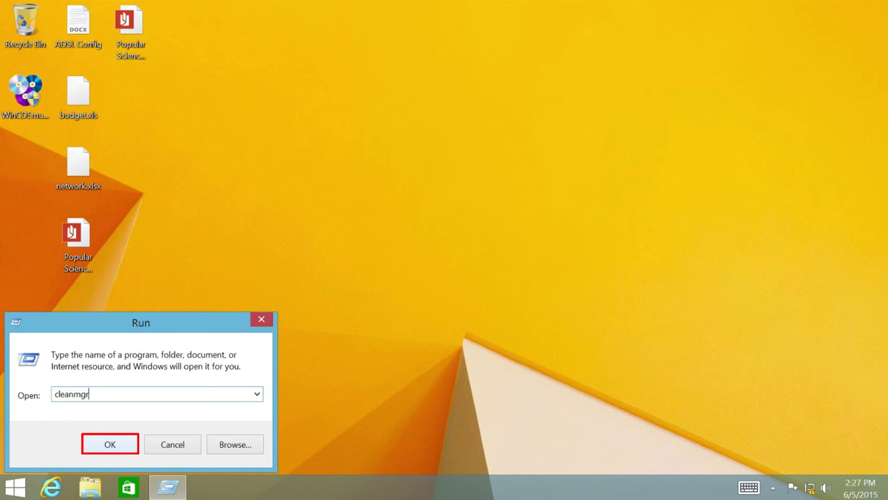
Run Disk Cleanup on drive (C:), then rescan (C:) with Clean up system files.
left_click(128, 451)
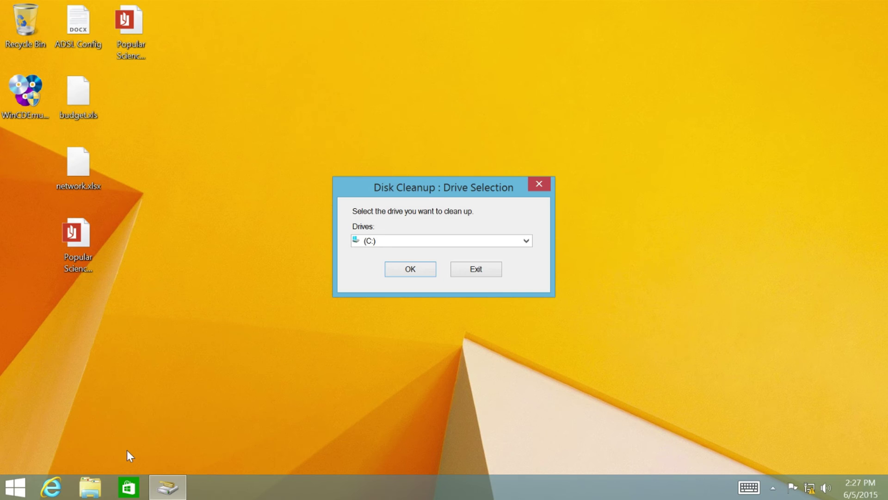
left_click(426, 242)
left_click(429, 253)
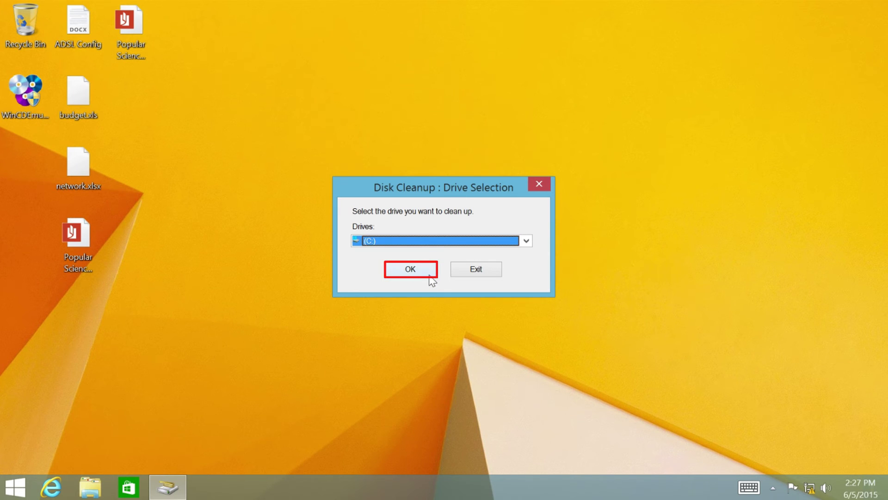
left_click(429, 275)
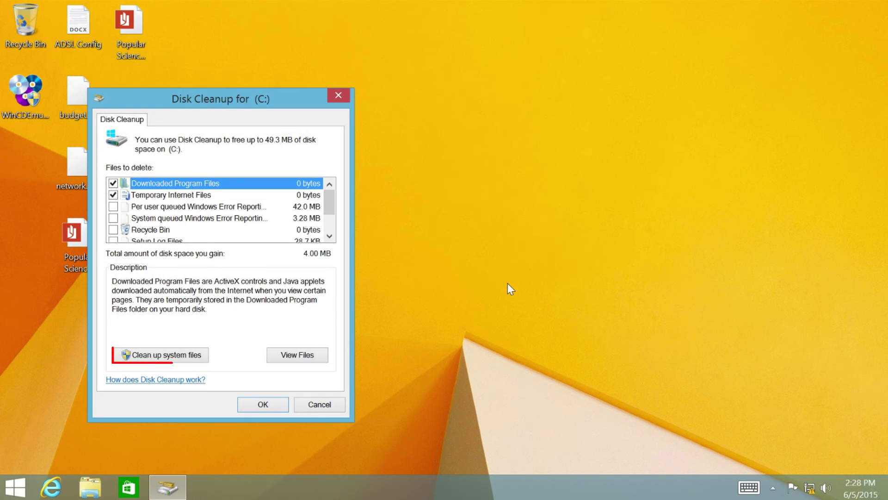
left_click(200, 359)
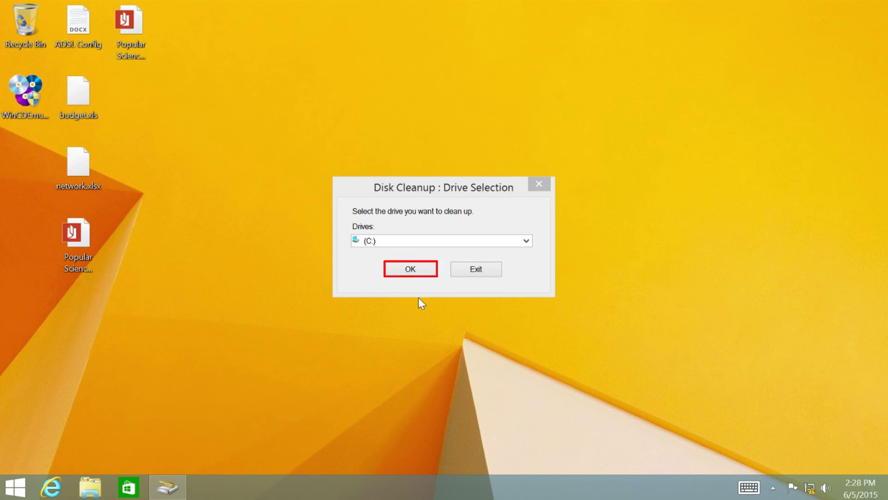
left_click(433, 274)
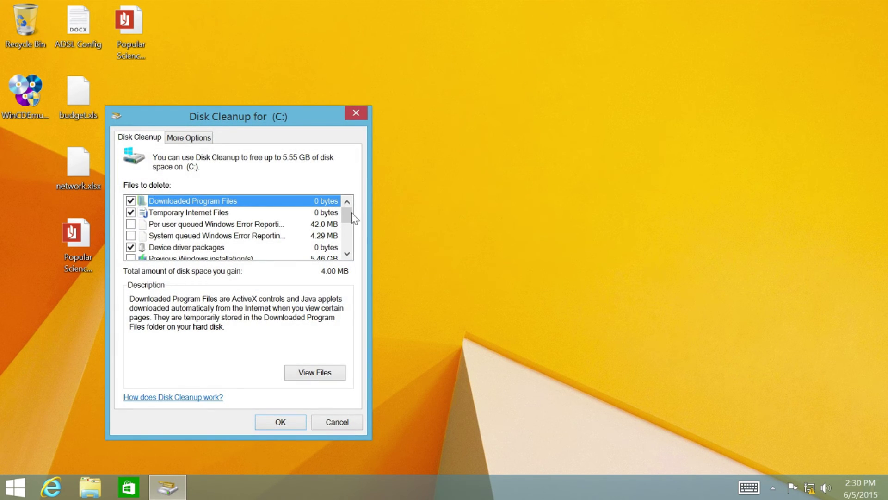
Tick Previous Windows installation(s) and permanently delete the 5.47 GB of selected files.
left_click_drag(346, 215, 347, 218)
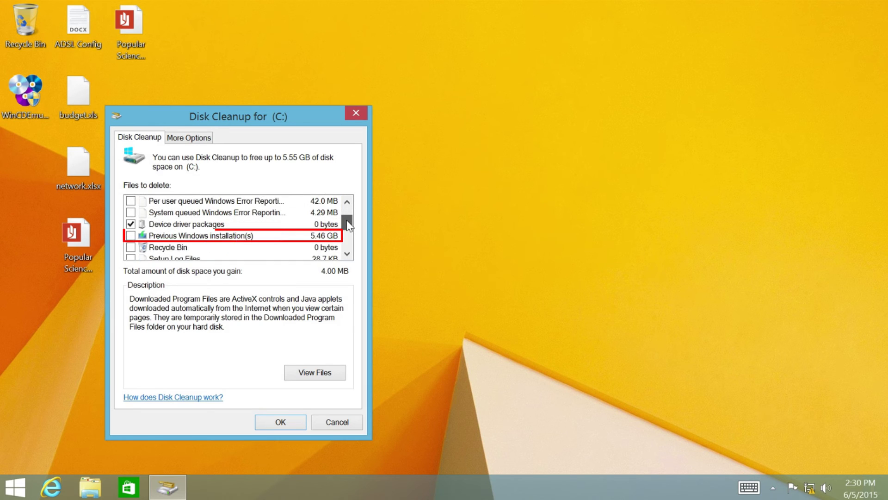
left_click(130, 237)
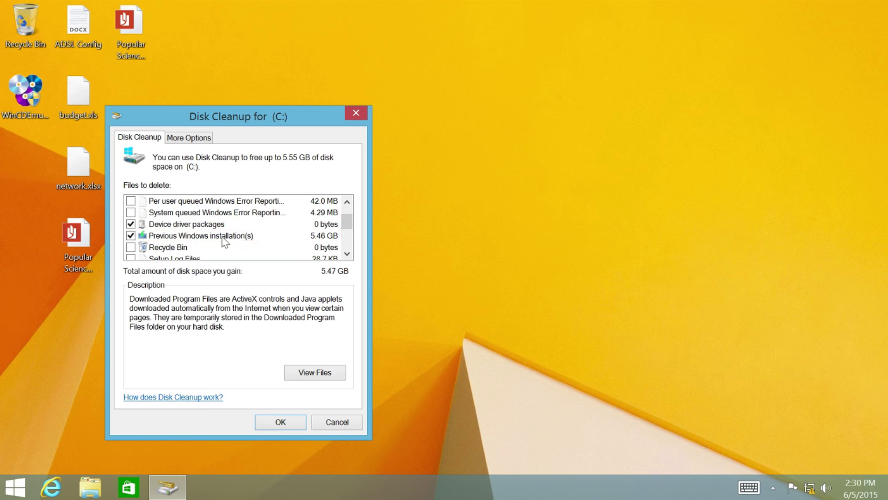
mouse_move(349, 223)
left_mouse_down()
mouse_move(350, 249)
mouse_move(359, 208)
mouse_move(357, 235)
left_mouse_up()
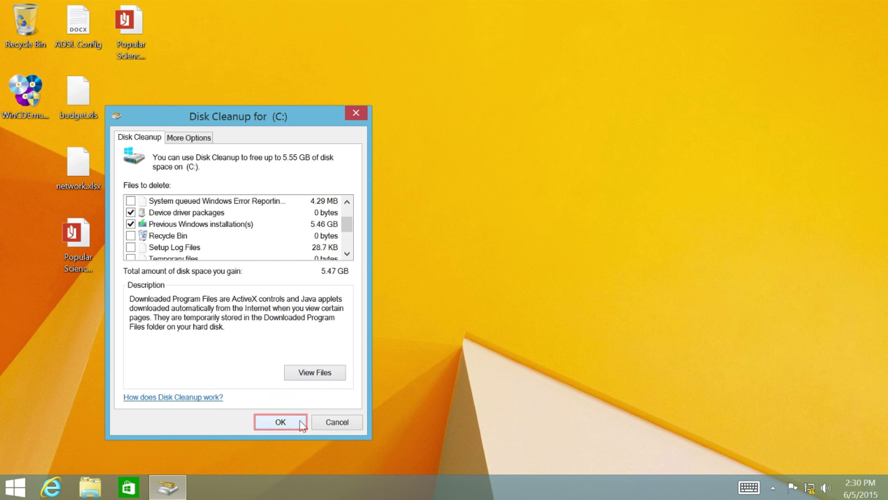
left_click(280, 422)
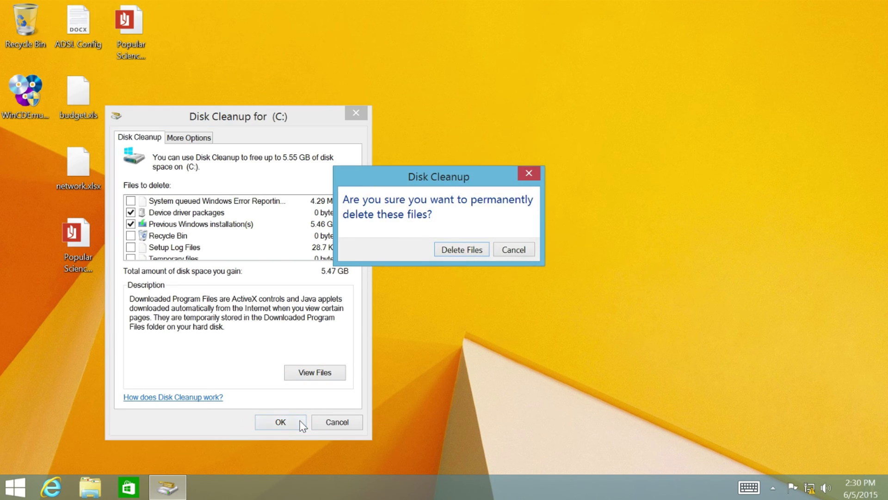
left_click(484, 254)
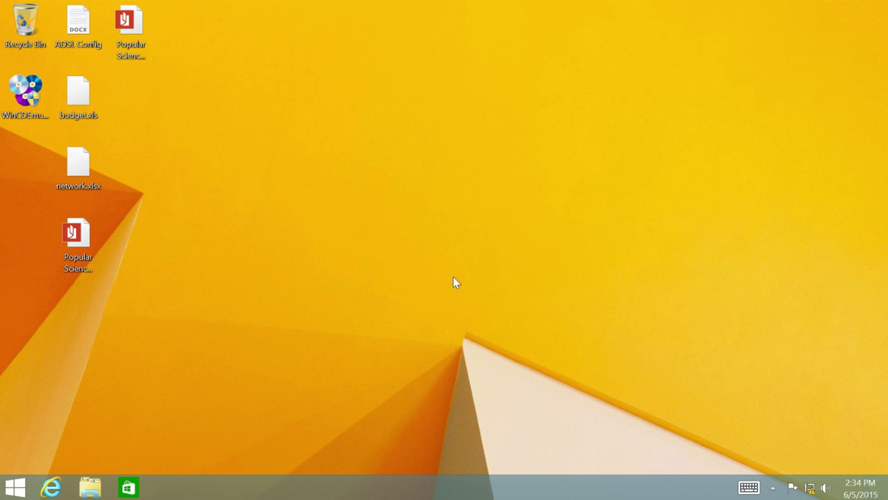
Verify drive C no longer holds Windows.old, then set IP 192.168.0.48, gateway 192.168.0.1, DNS 8.8.8.8 and 8.8.4.4.
left_click(105, 483)
double_click(565, 342)
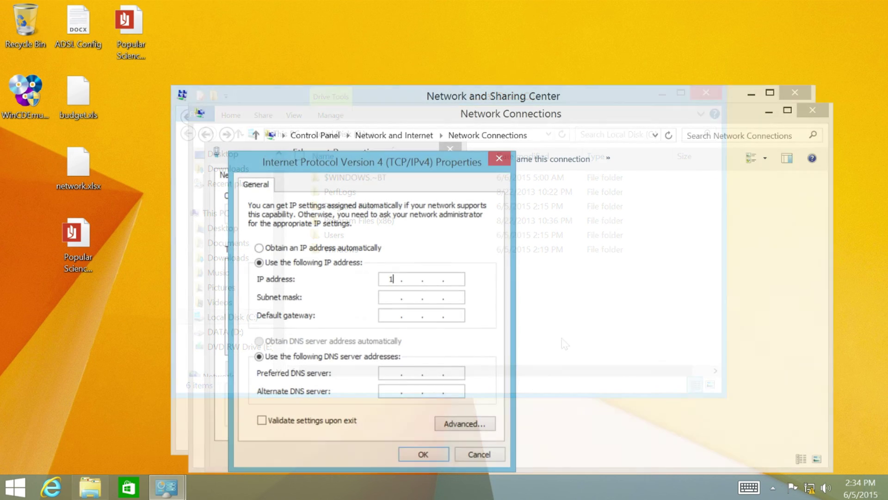
type("192 . 168 . 0 . 48")
key("Tab")
key("Tab")
type("192.168.0.1")
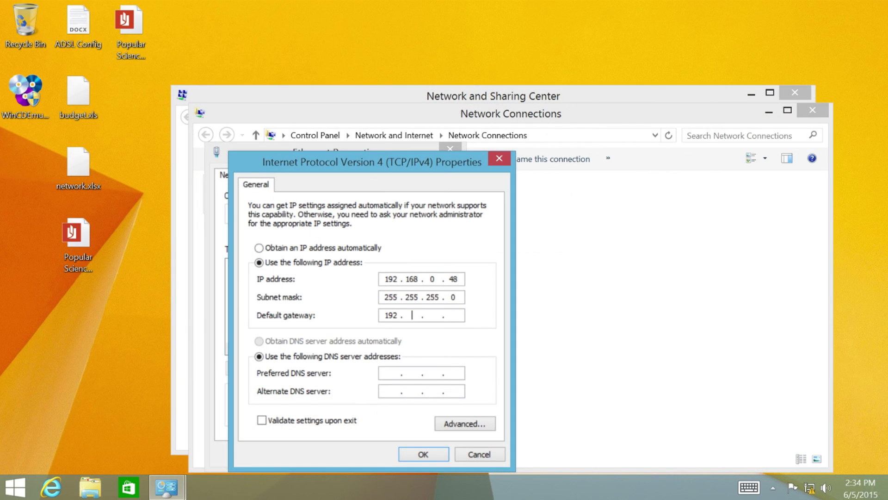
key("Tab")
key("Tab")
type("8.8.8.8")
key("Tab")
type("8.8.4")
key("BackSpace")
key("BackSpace")
type("8.4.4")
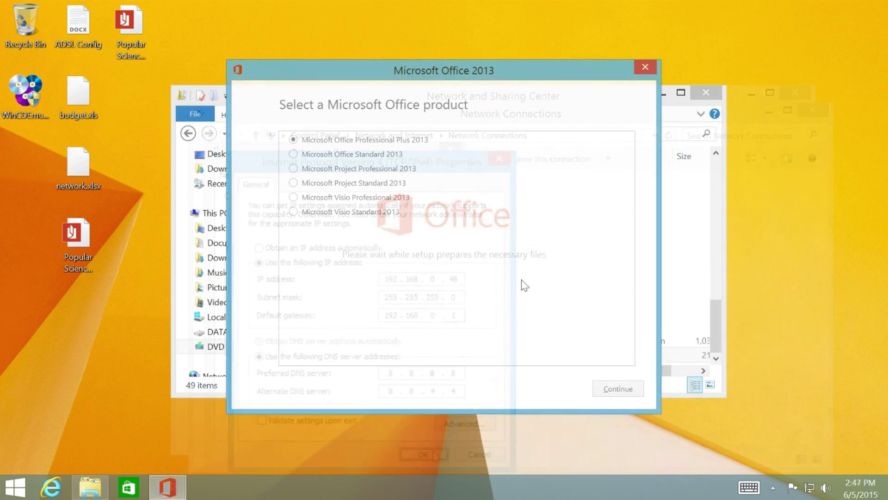
Choose Microsoft Office Standard 2013 in setup and accept its license terms.
left_click(378, 154)
left_click(639, 391)
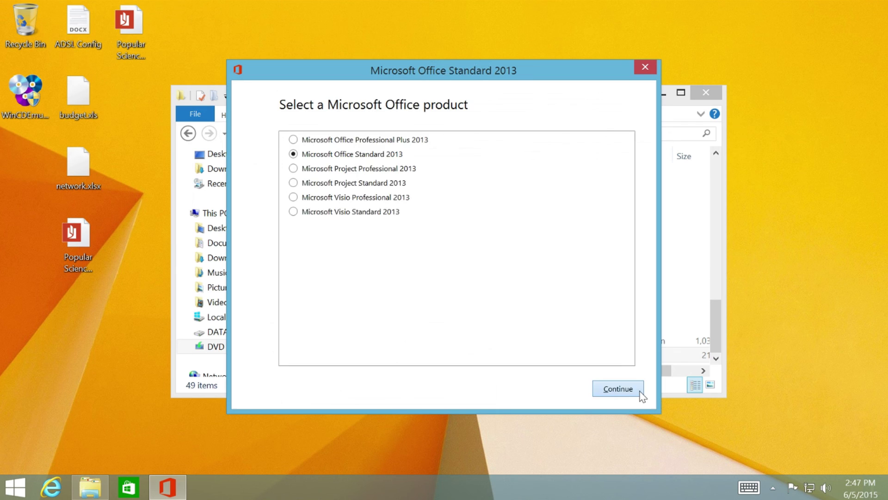
left_click(393, 388)
left_click(601, 391)
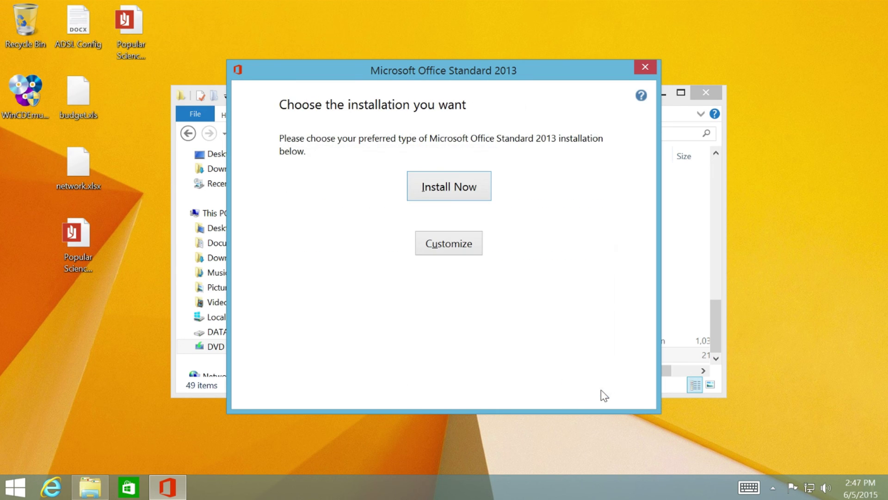
Start the default installation of Microsoft Office Standard 2013.
left_click(481, 203)
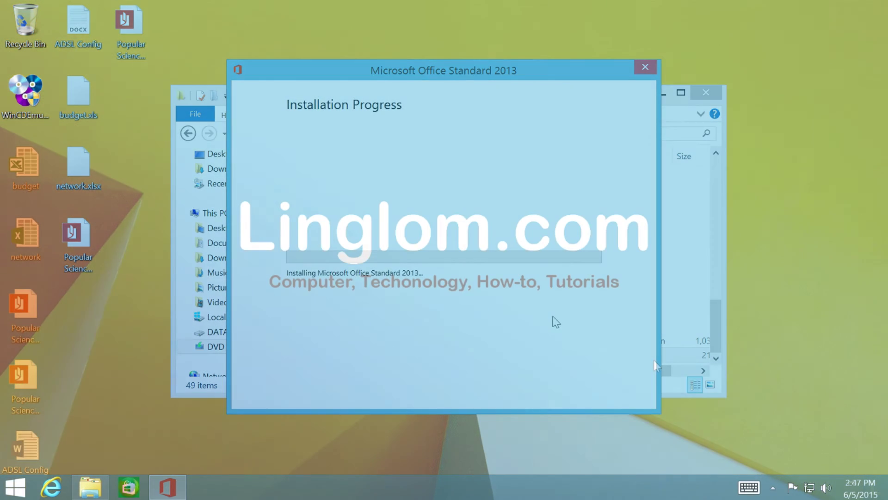